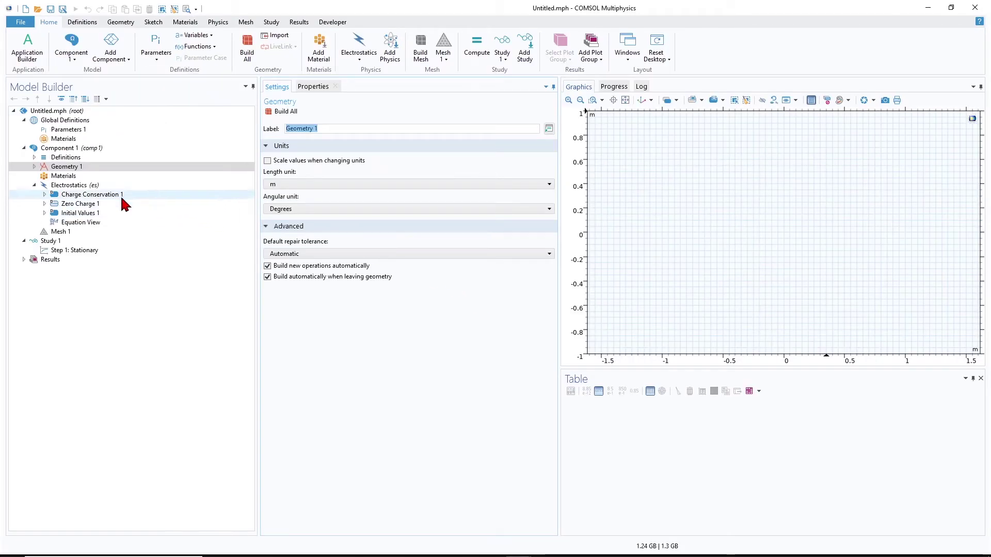
- Add a rectangle with height 0.1 m to Geometry 1 and build it
right_click(63, 169)
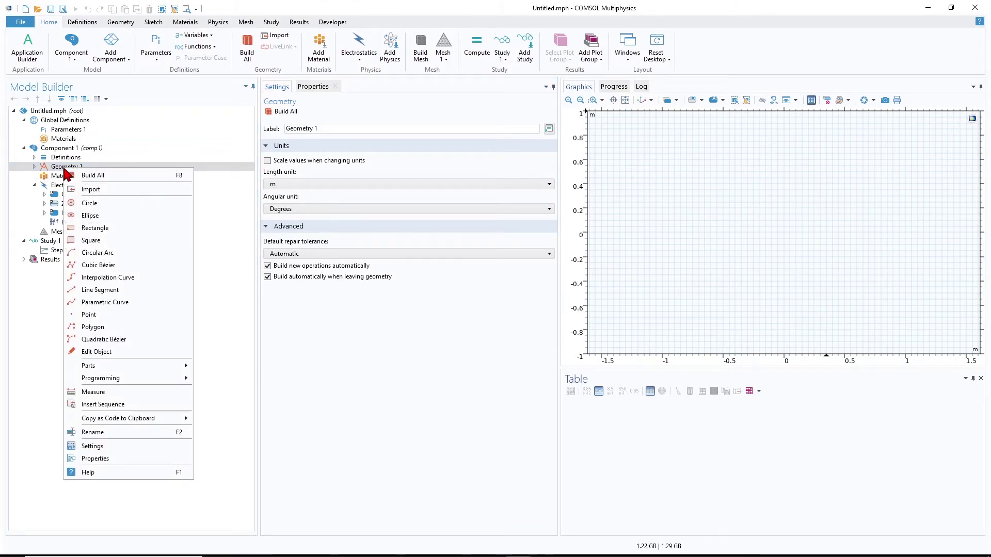
left_click(101, 229)
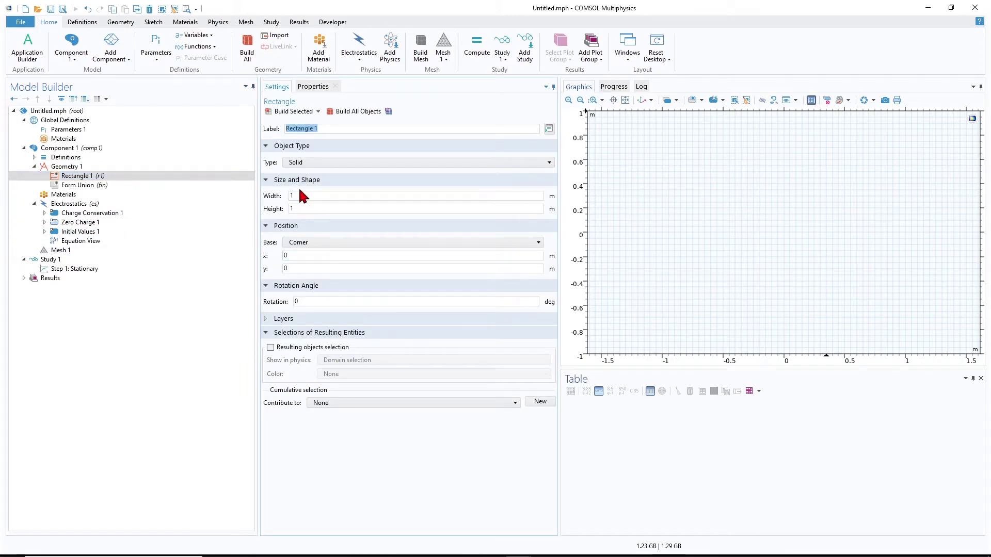
double_click(292, 209)
type("0.1")
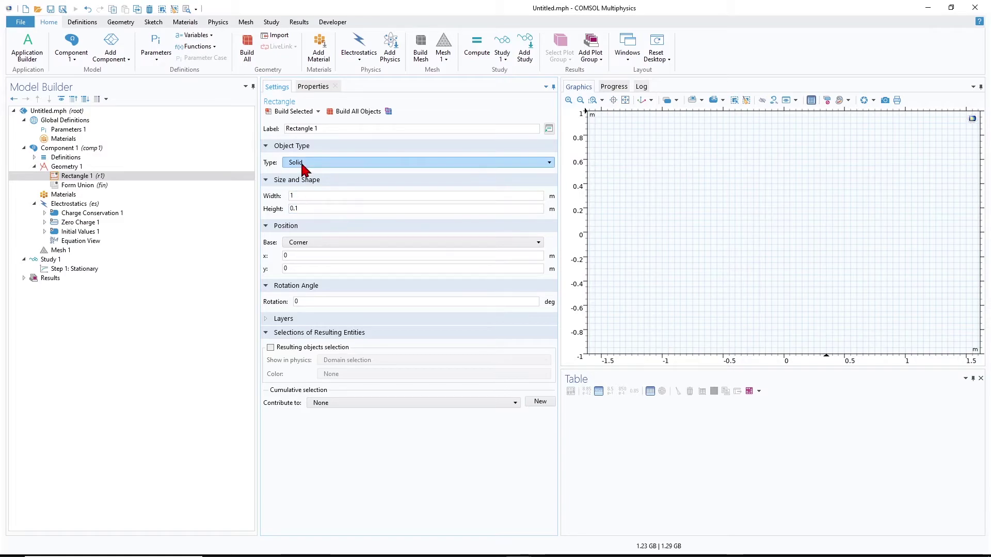
left_click(293, 112)
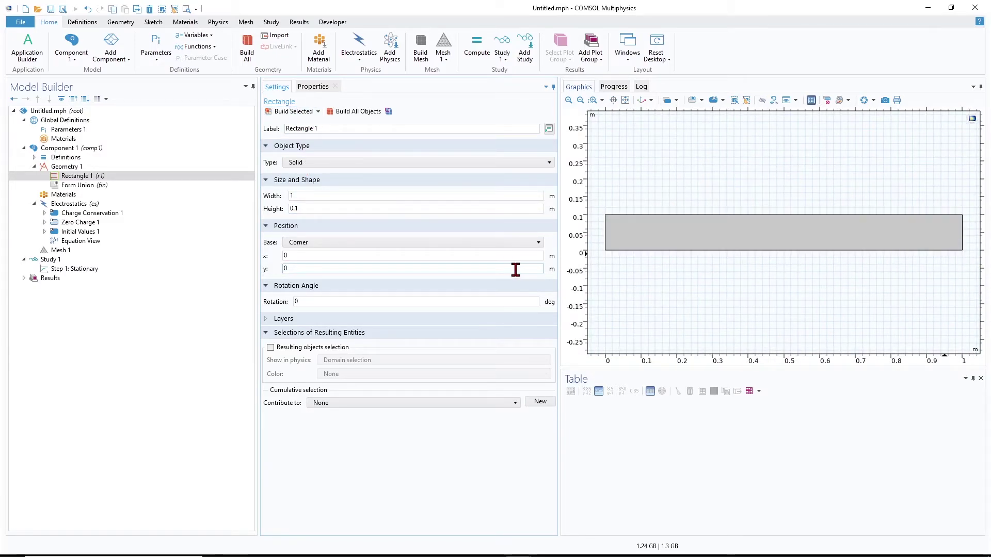
- Add a blank material with relative permittivity 1
left_click(67, 198)
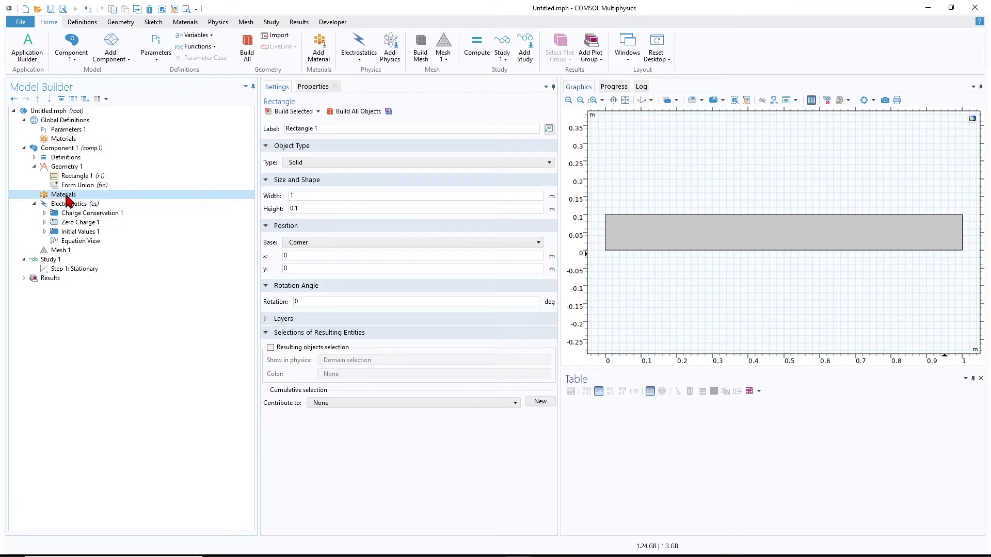
right_click(66, 199)
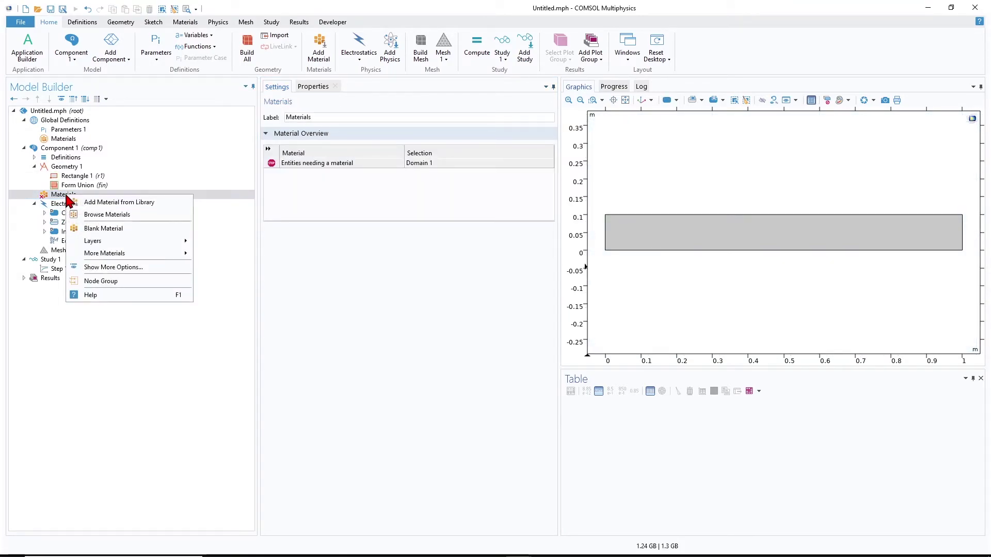
left_click(95, 233)
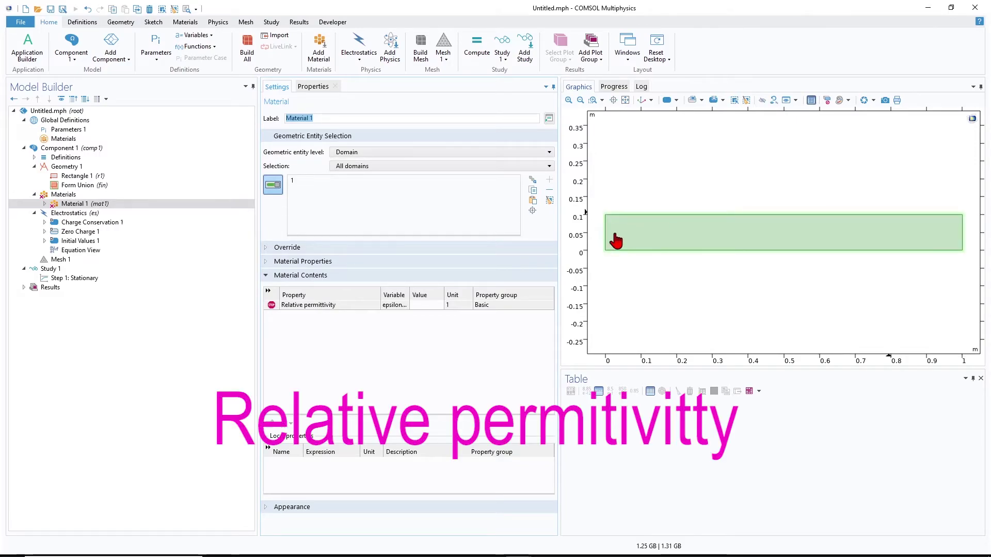
left_click(436, 305)
type("1")
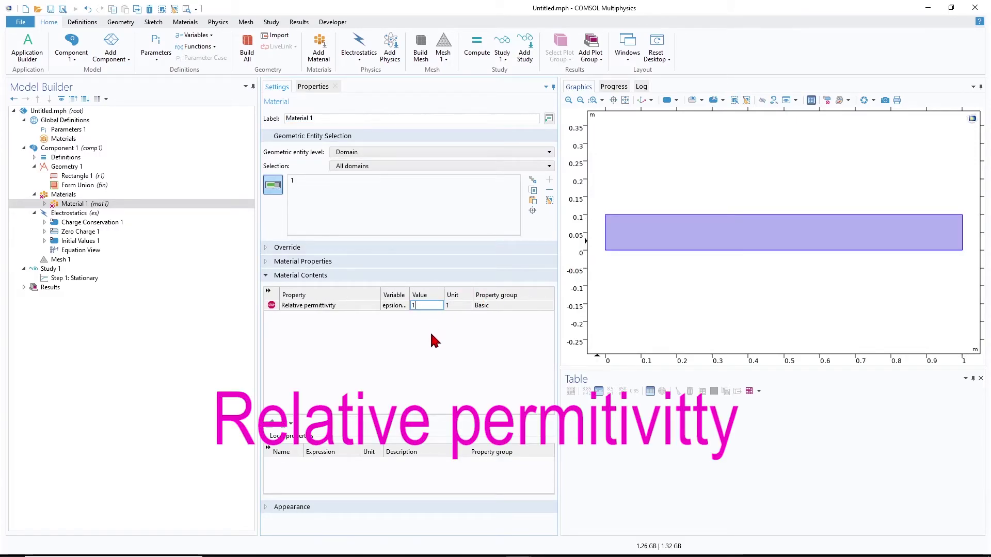
left_click(69, 214)
- Apply an Electric Potential of 1 V to the rectangle's top edge
right_click(69, 217)
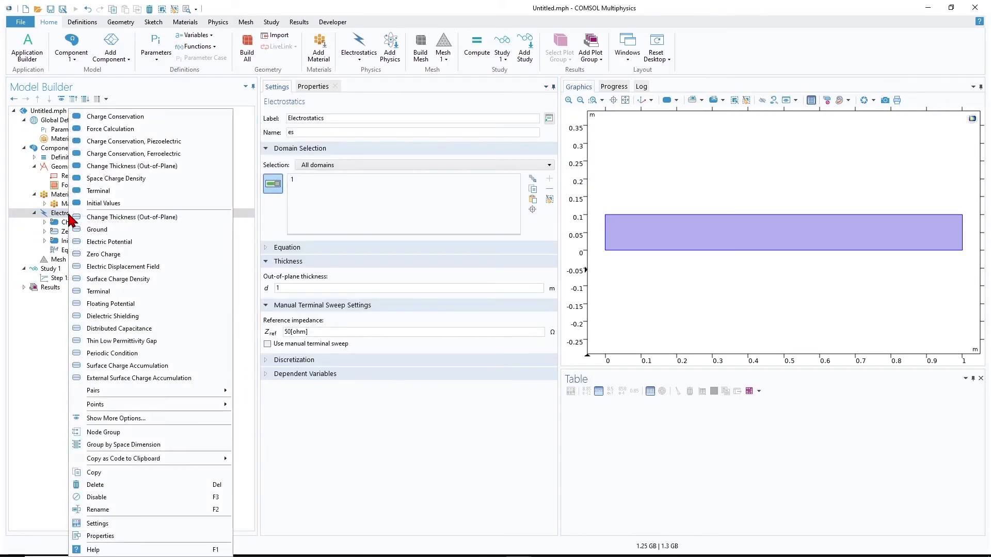
left_click(118, 243)
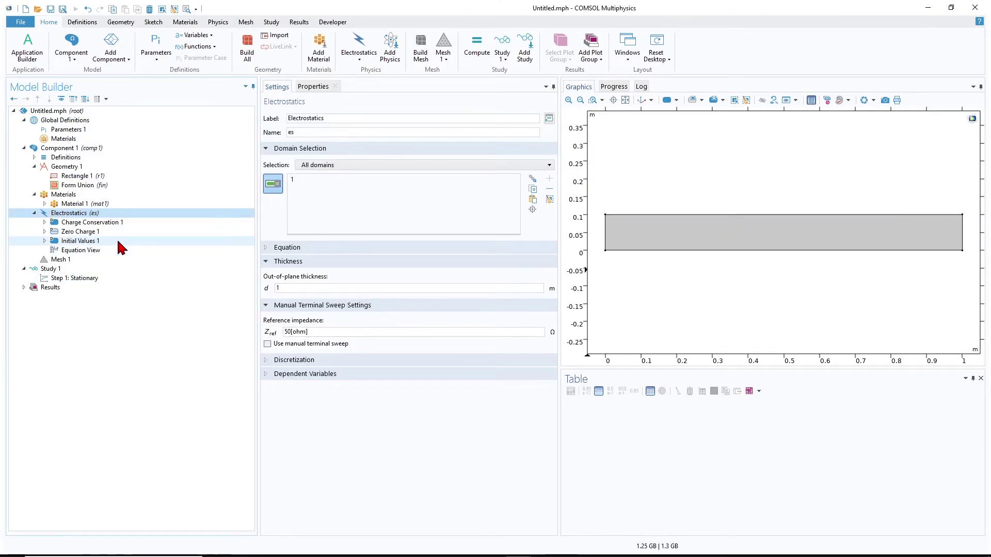
left_click(794, 217)
double_click(302, 289)
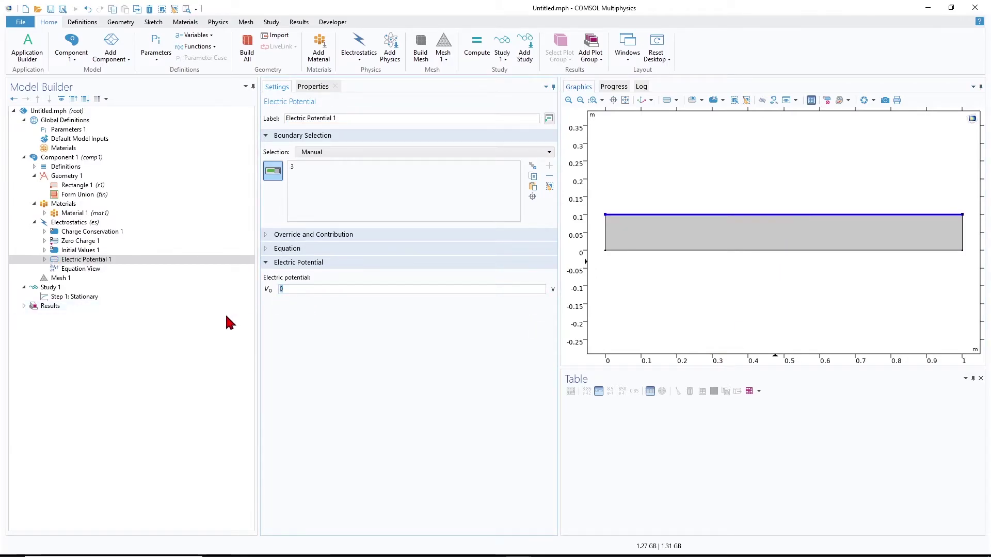
- Add a Ground condition on the rectangle's bottom edge (boundary 2)
left_click(72, 230)
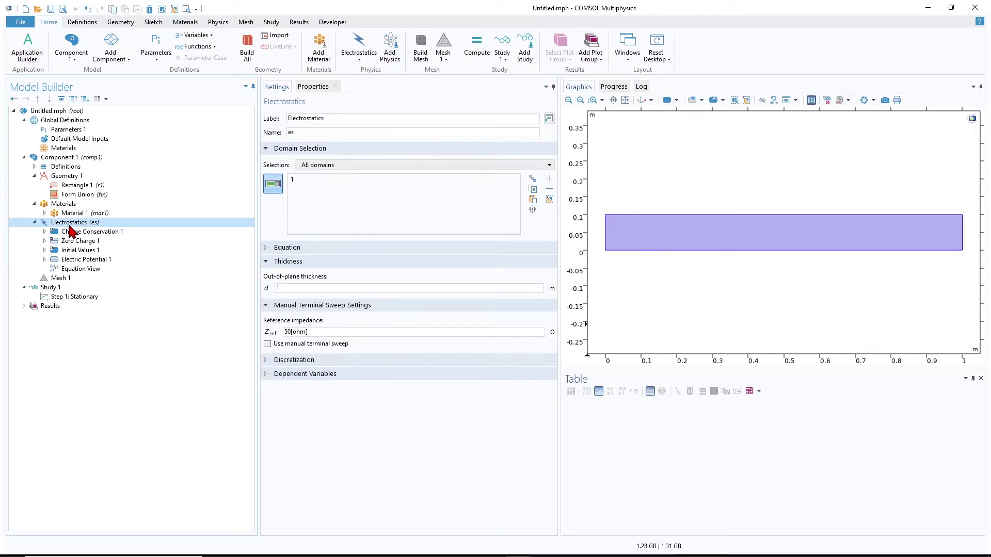
right_click(71, 230)
left_click(116, 230)
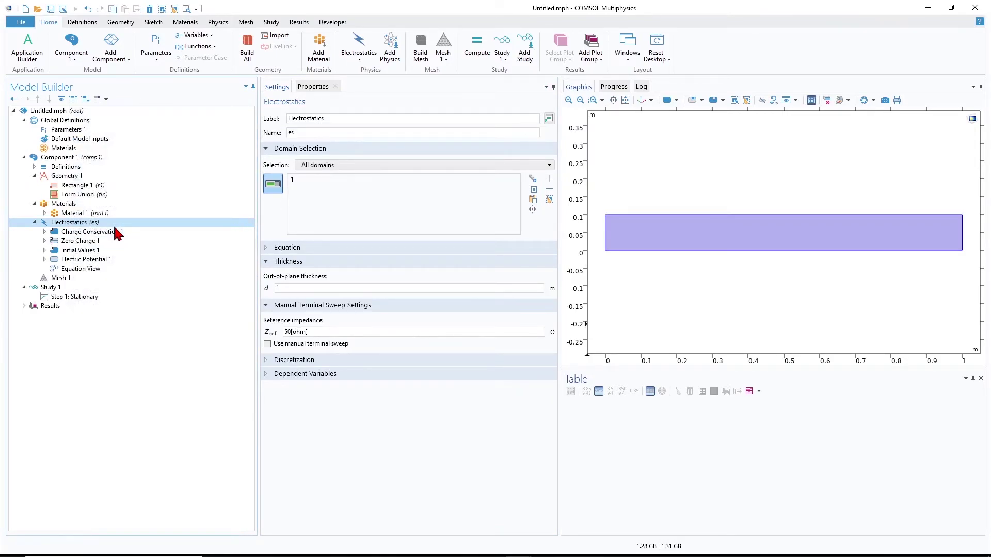
left_click(699, 254)
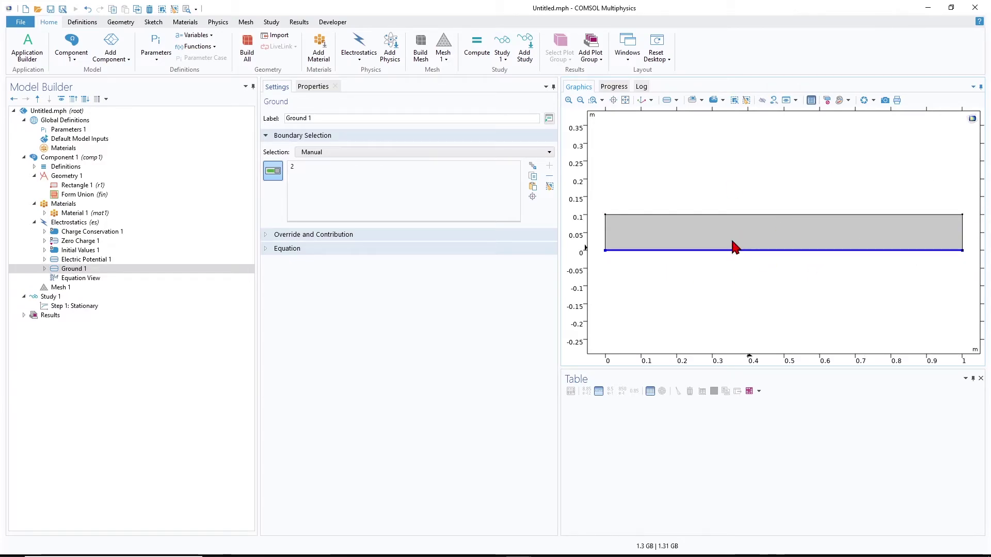
left_click(58, 287)
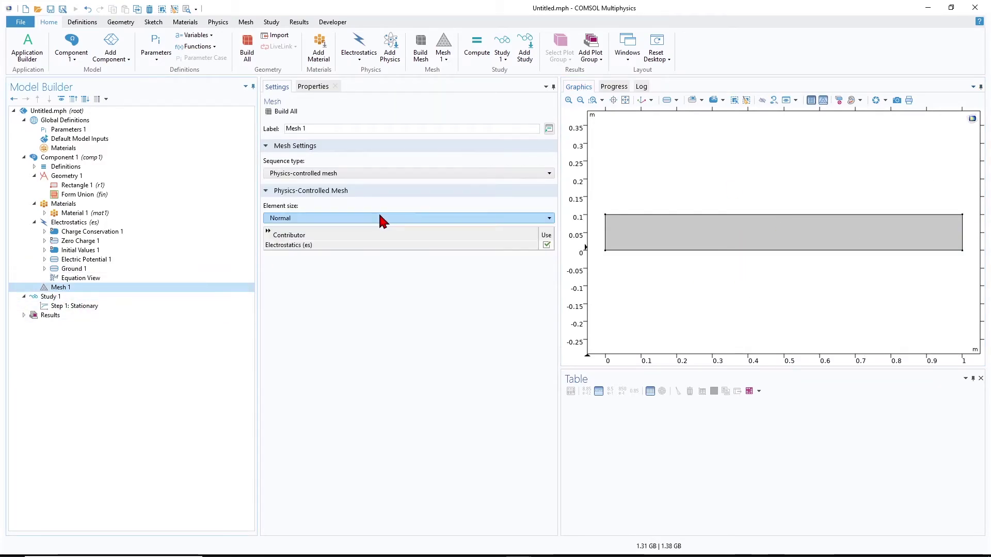
- Build the mesh with Extremely fine element size
left_click(327, 216)
left_click(317, 229)
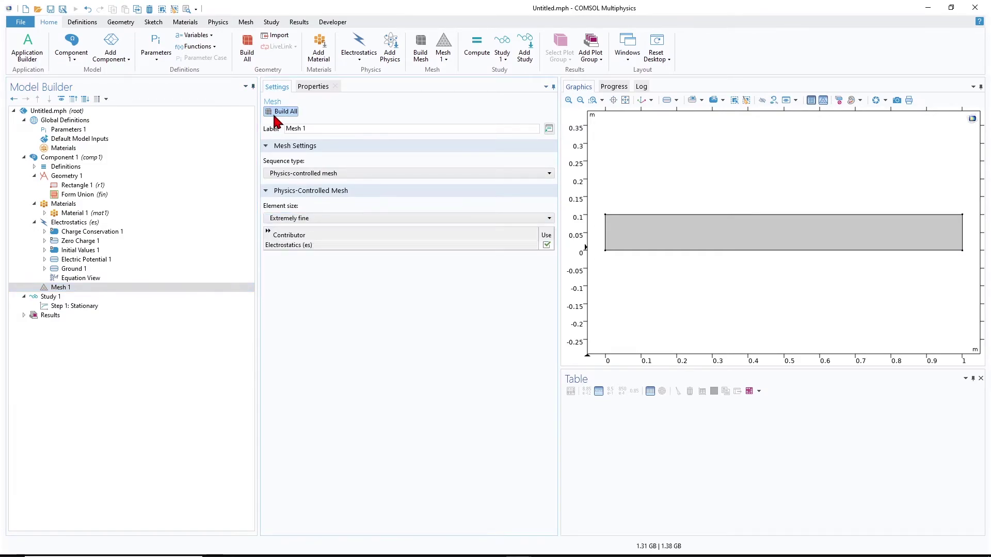
left_click(278, 115)
- Compute Study 1 to solve the stationary electric potential, 0 to 1 V
left_click(54, 296)
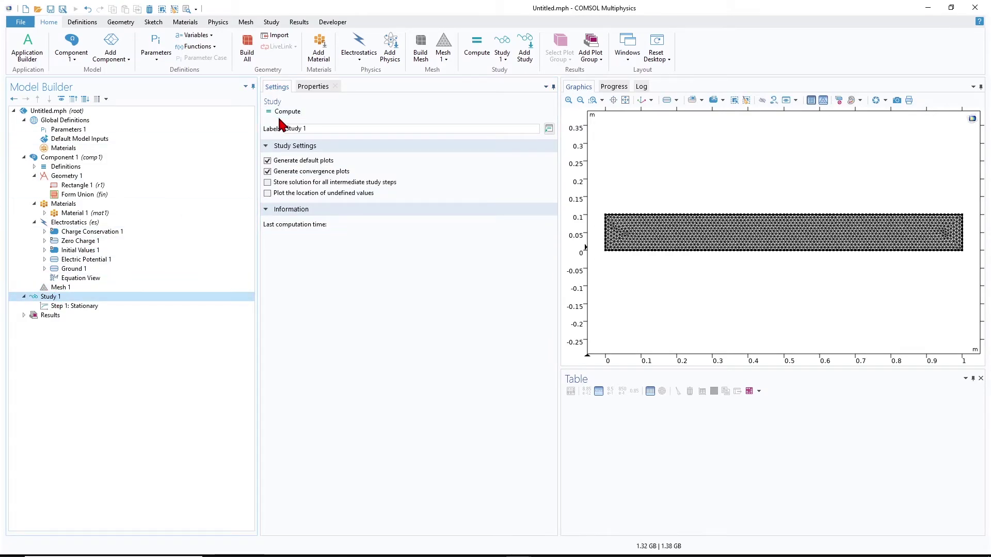
left_click(292, 112)
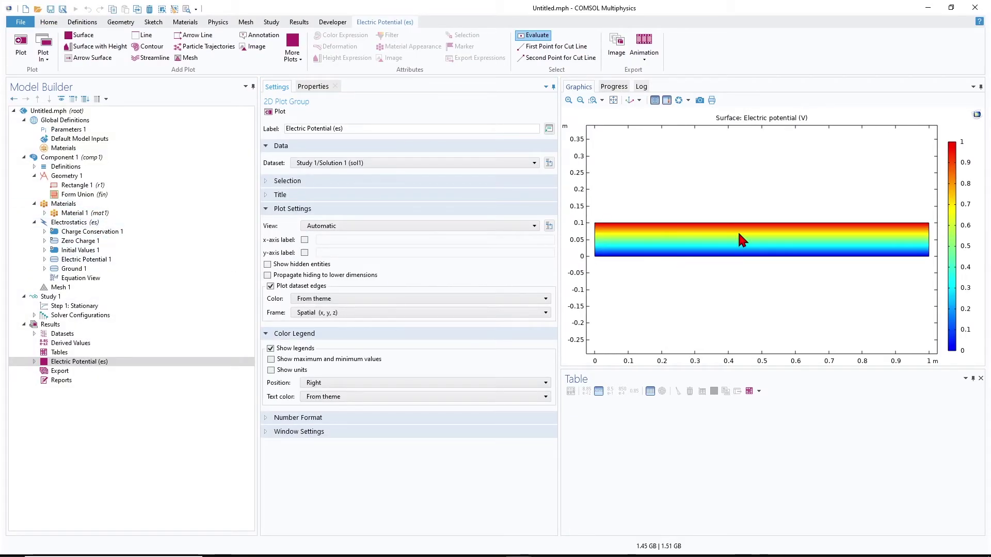
right_click(74, 344)
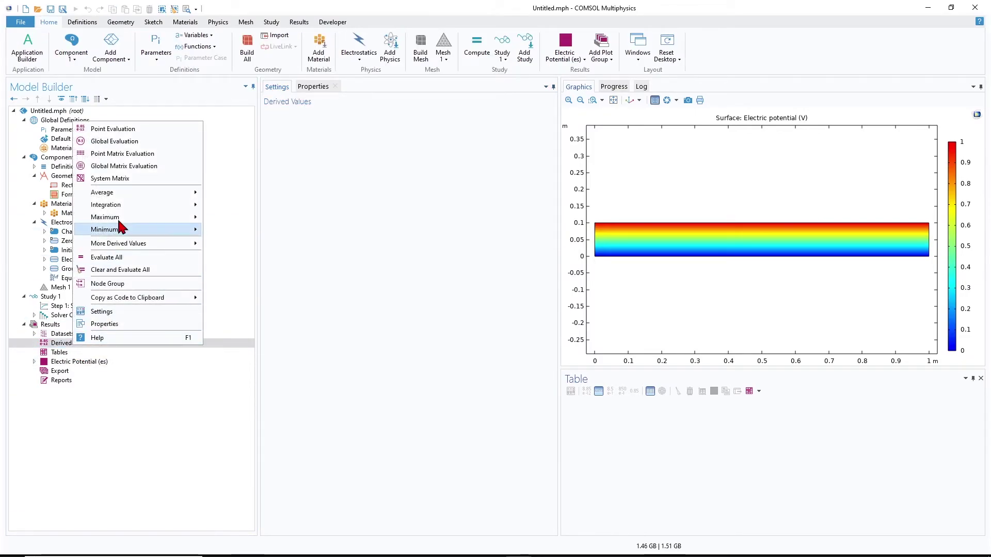
- Line-integrate surface charge density es.nD over the top edge, giving 8.8542E-11 C/m in Table 1
mouse_move(122, 204)
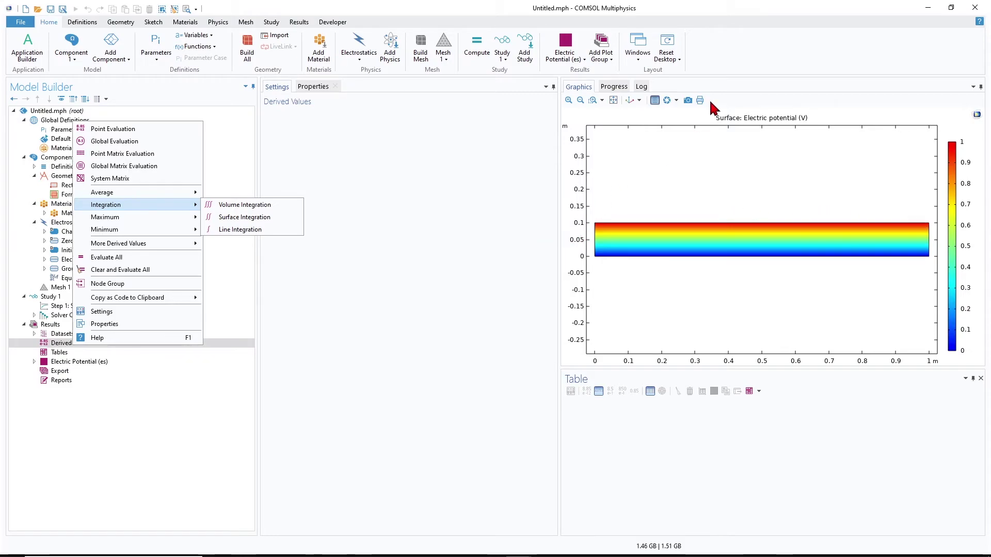
left_click(246, 231)
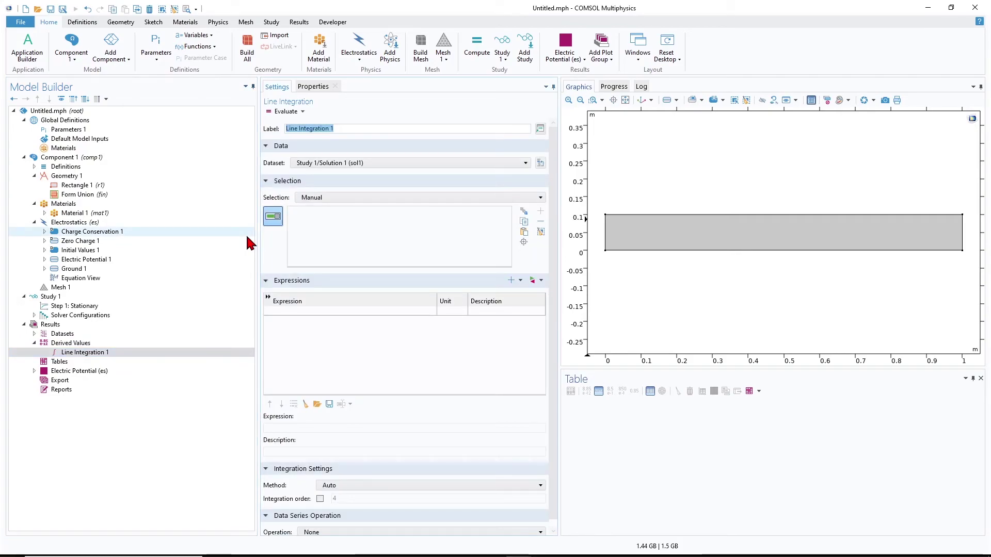
left_click(542, 281)
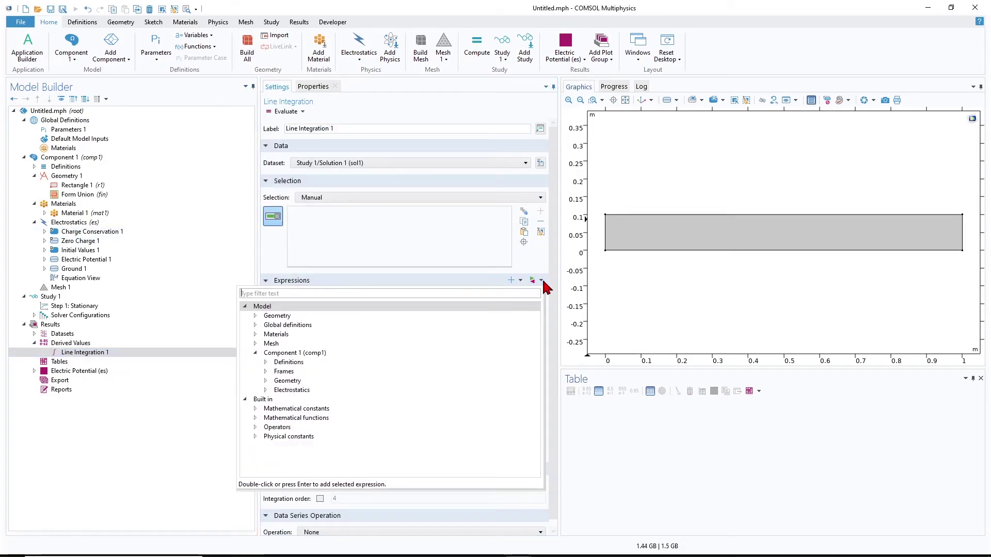
left_click(264, 390)
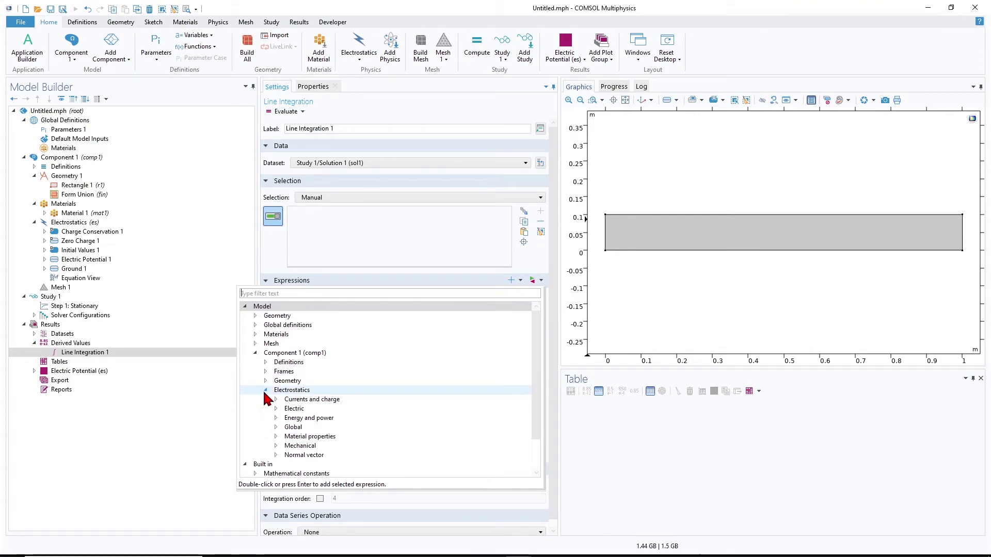
left_click(278, 400)
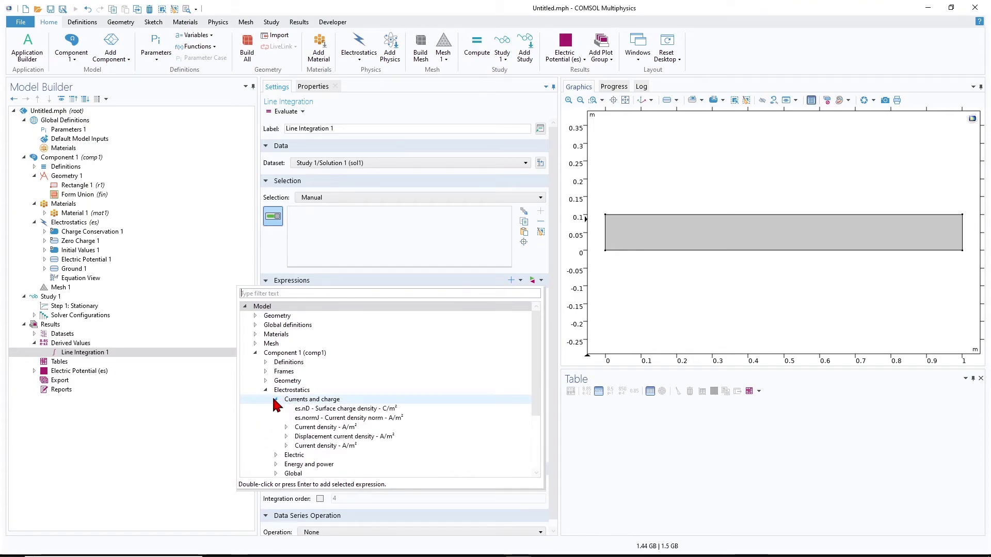
double_click(357, 410)
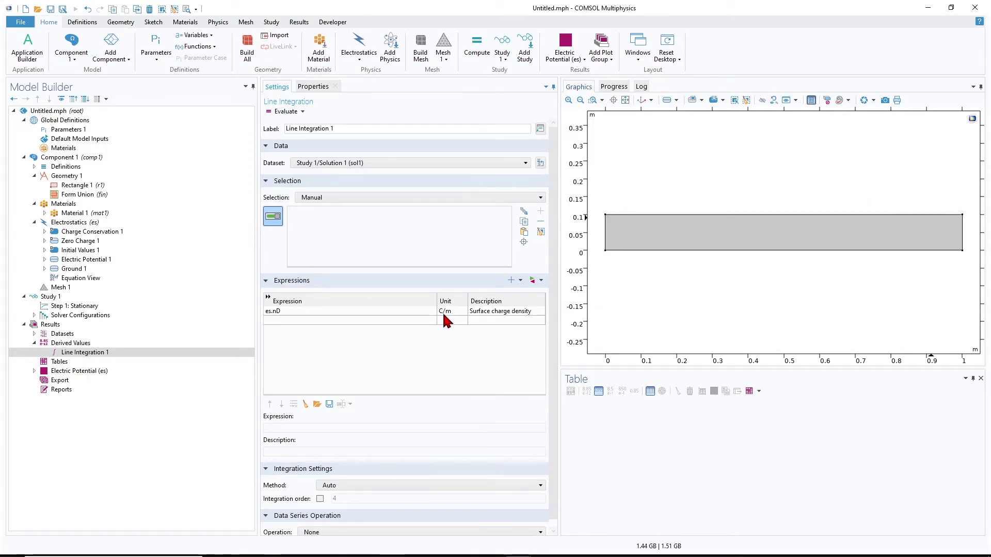
left_click(741, 215)
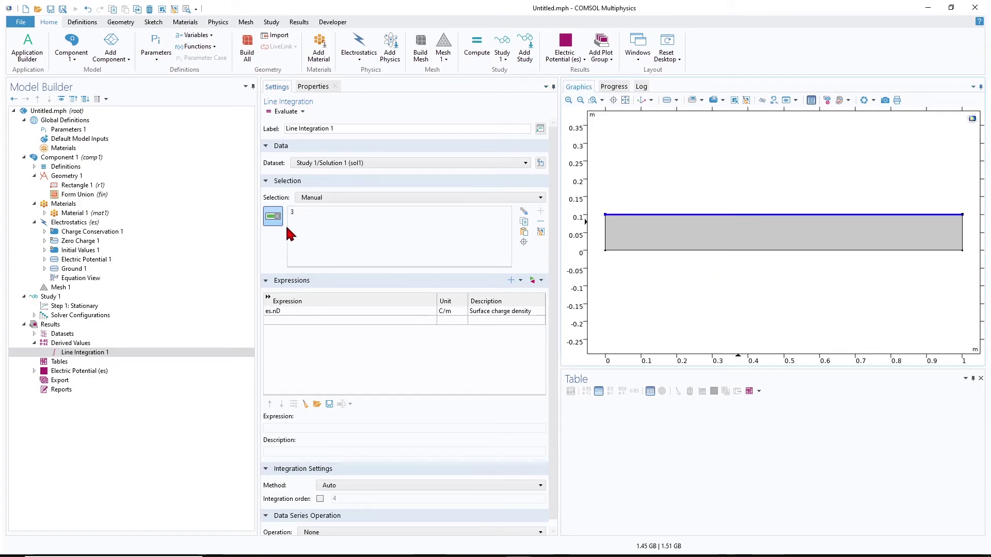
left_click(281, 112)
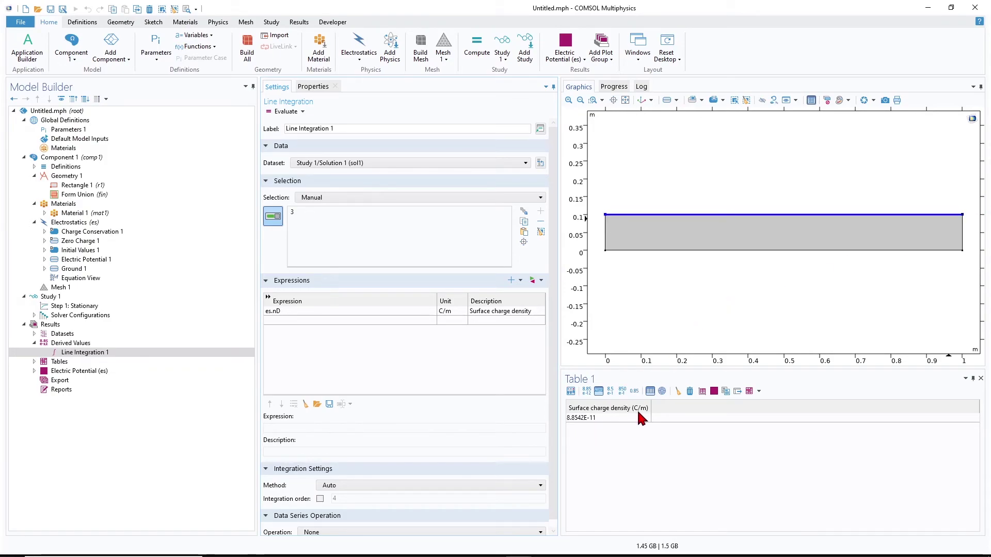
left_click(605, 419)
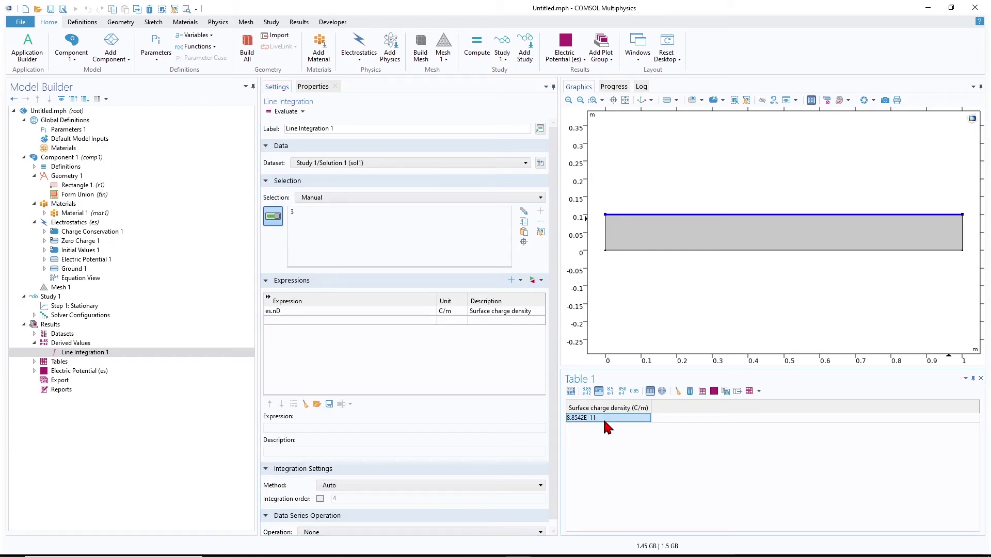